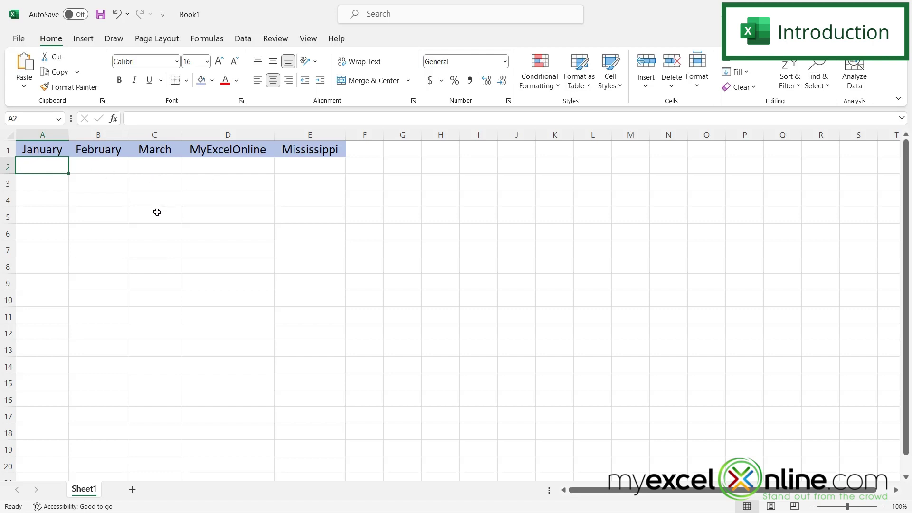
Step: Review the five header words: January, February, March, MyExcelOnline and Mississippi
click(44, 149)
click(108, 152)
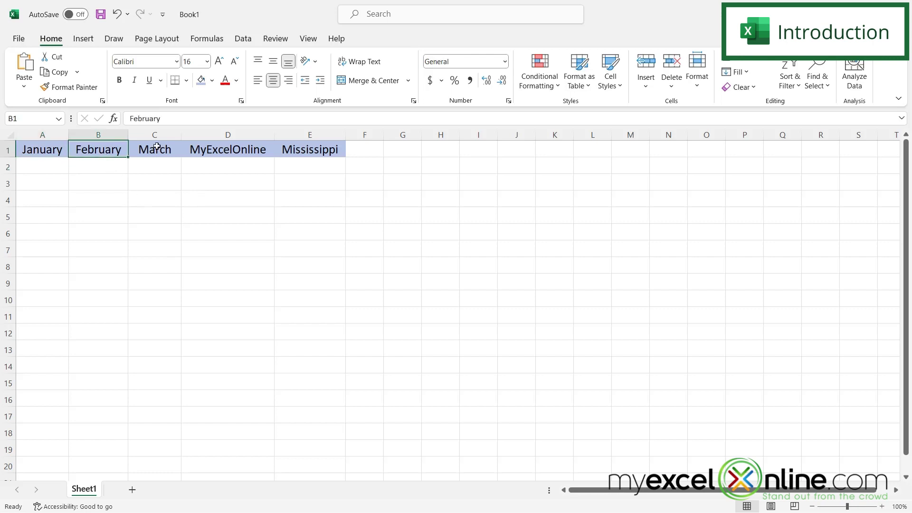
click(156, 151)
click(227, 151)
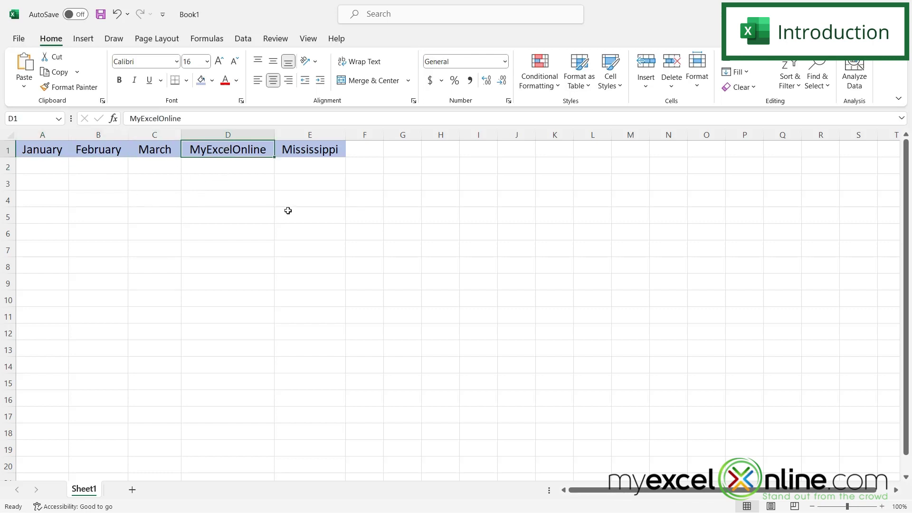
click(310, 152)
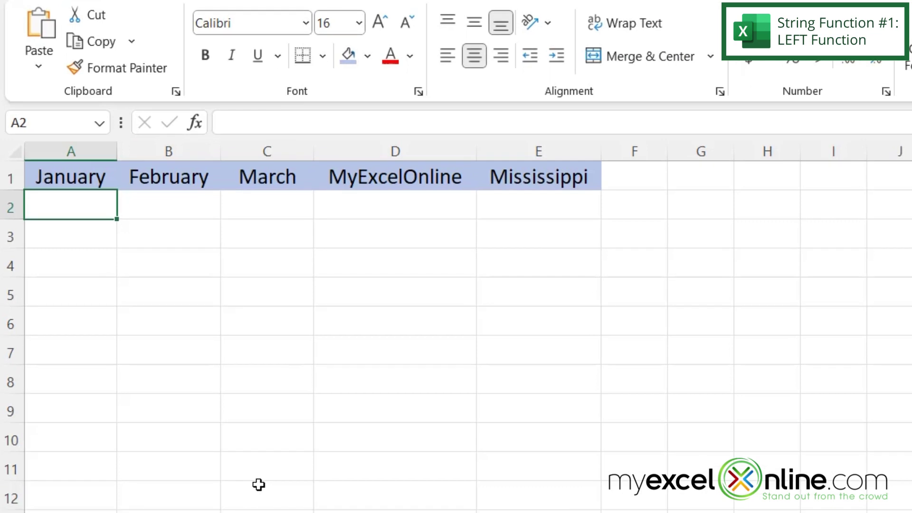
Step: Enter =LEFT(A1,3) in A2 so it shows Jan
text(=l)
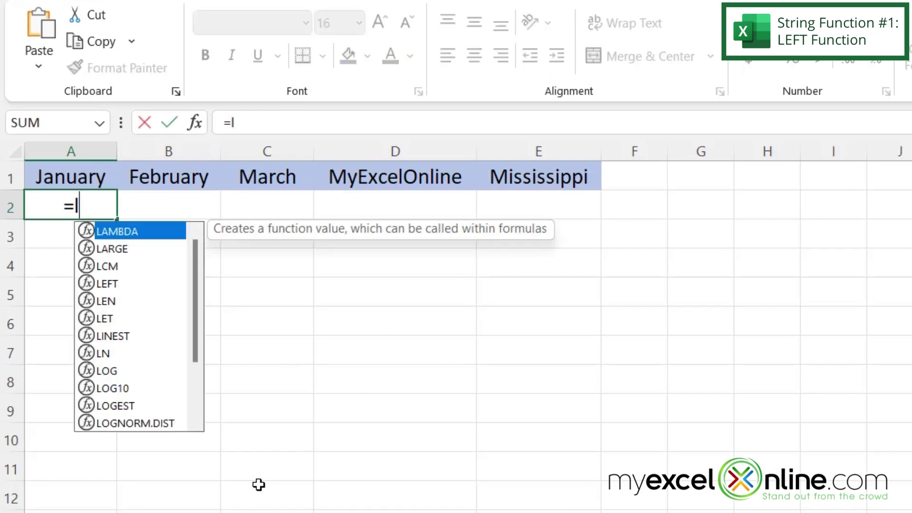
text(eft()
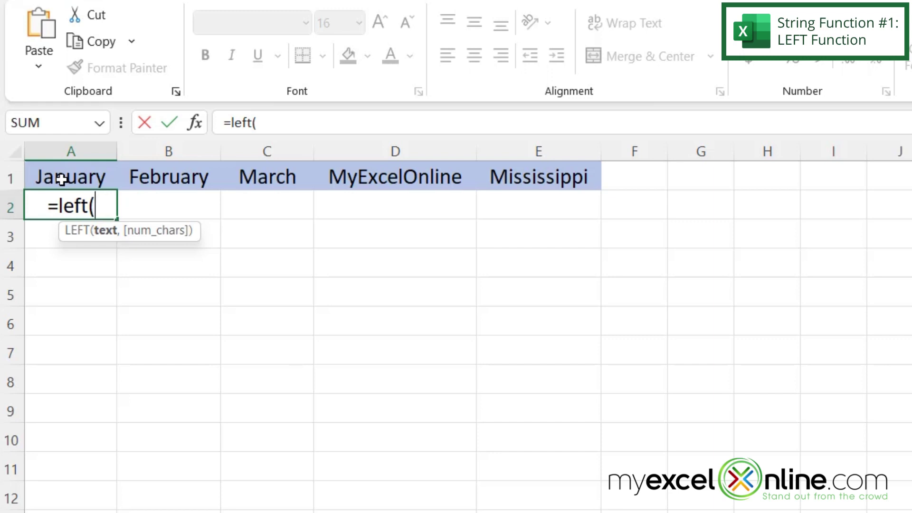
click(62, 178)
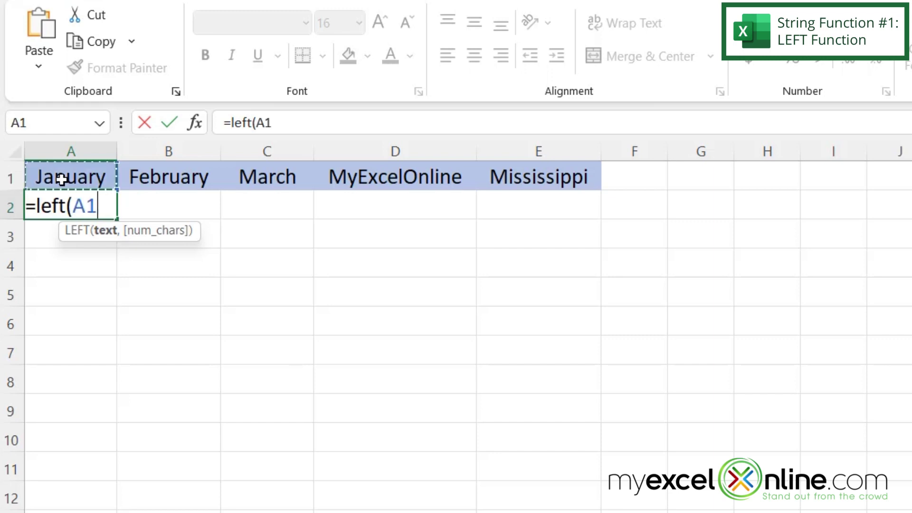
text(,)
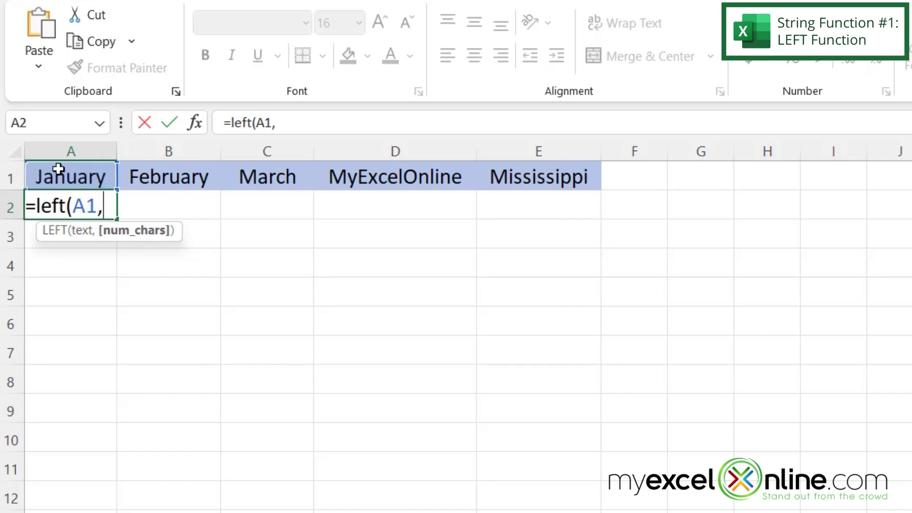
text(3)
text())
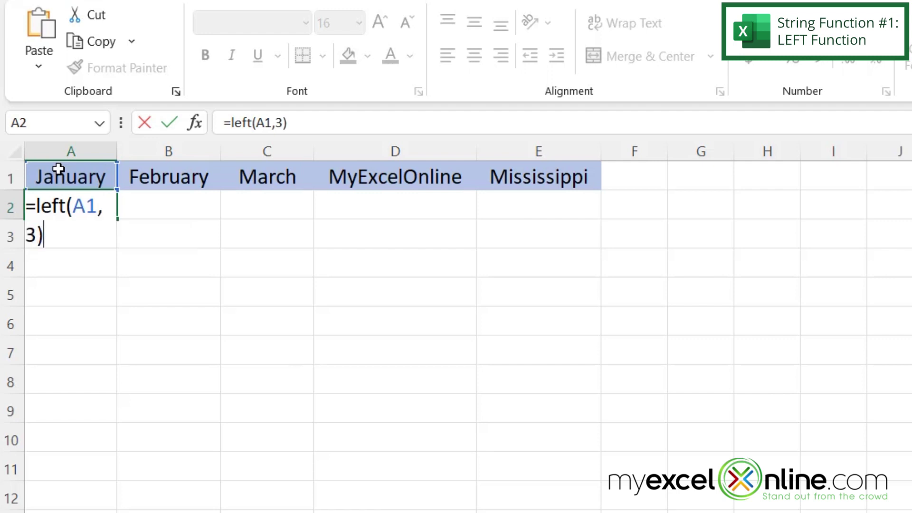
key(Return)
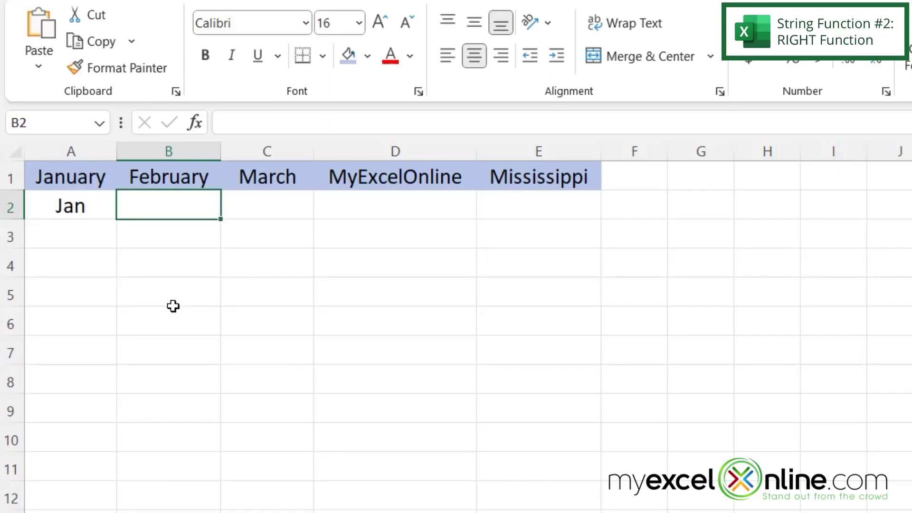
Step: Enter =RIGHT(B1,5) in B2 so it returns ruary from February
text(=right)
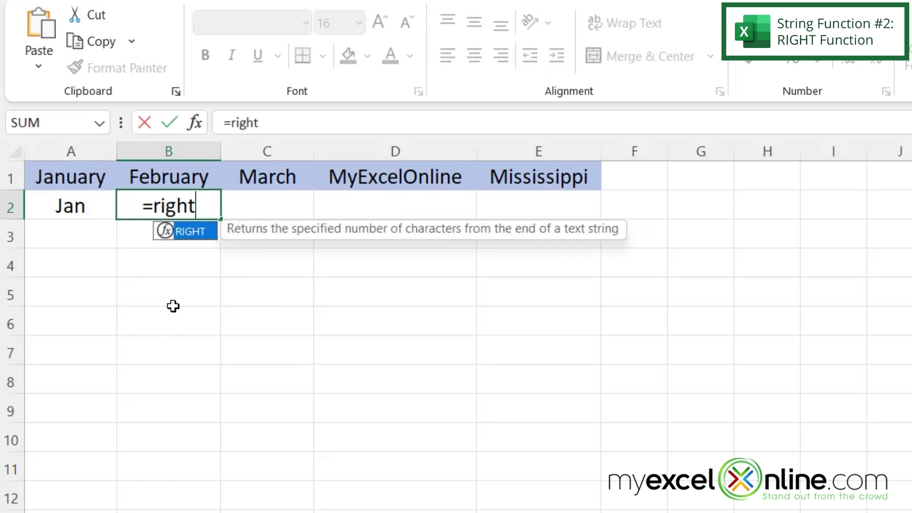
text(()
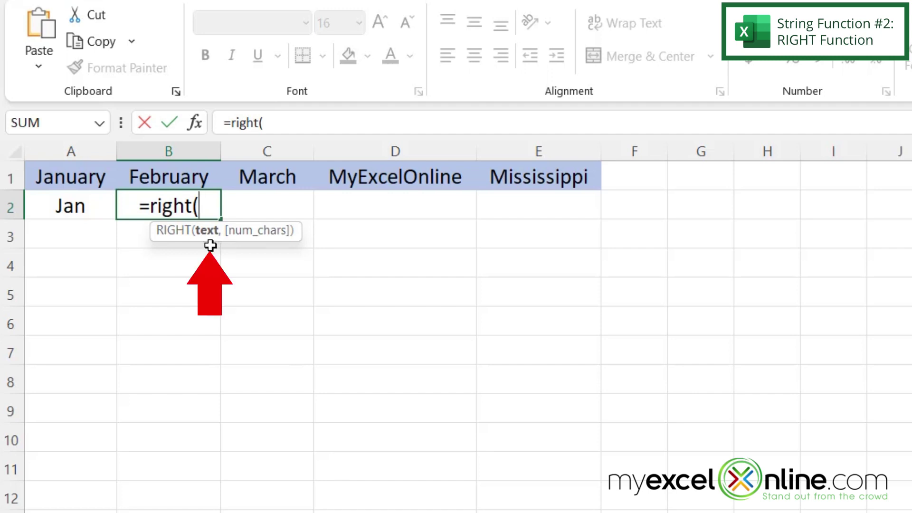
click(164, 176)
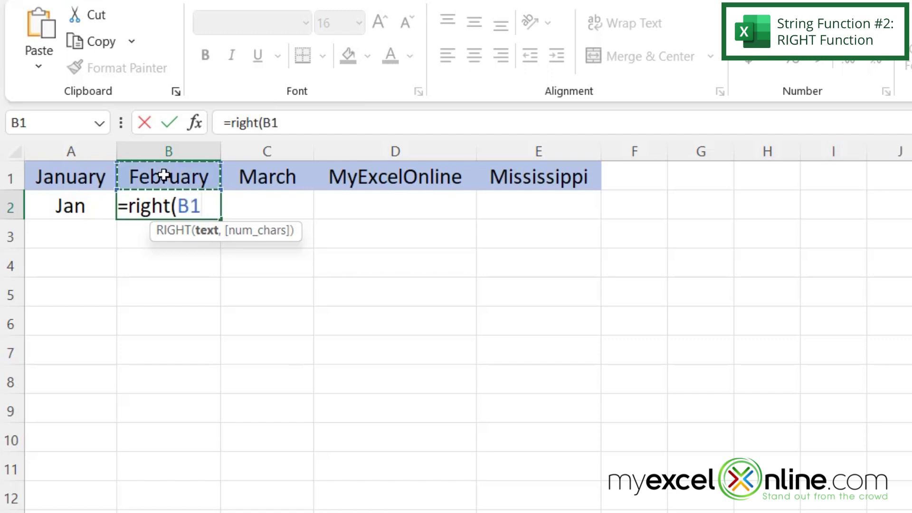
text(,)
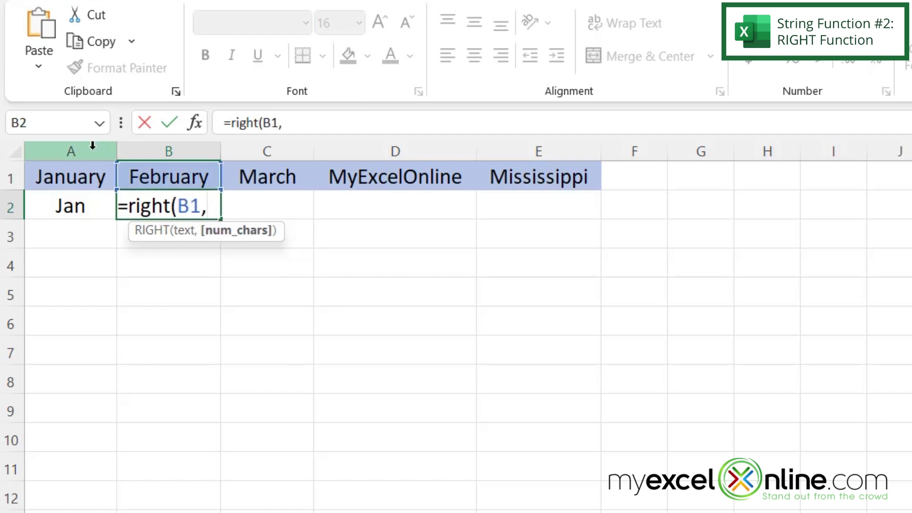
text(5)
text())
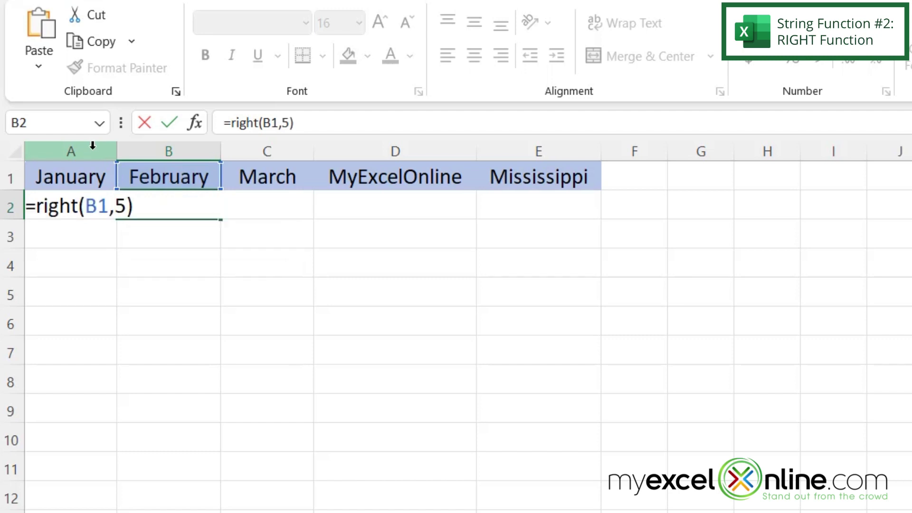
key(Return)
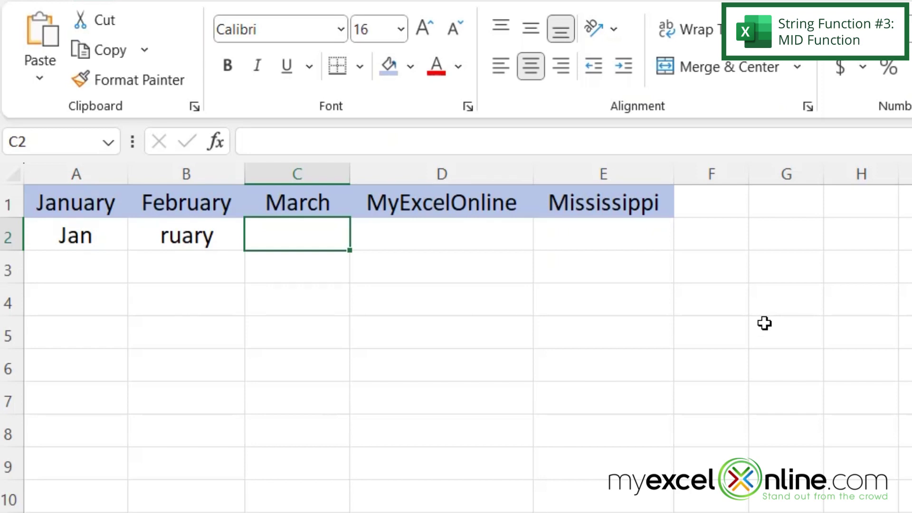
Step: Enter =MID(C1,2,3) in C2 so it returns arc from March
text(=)
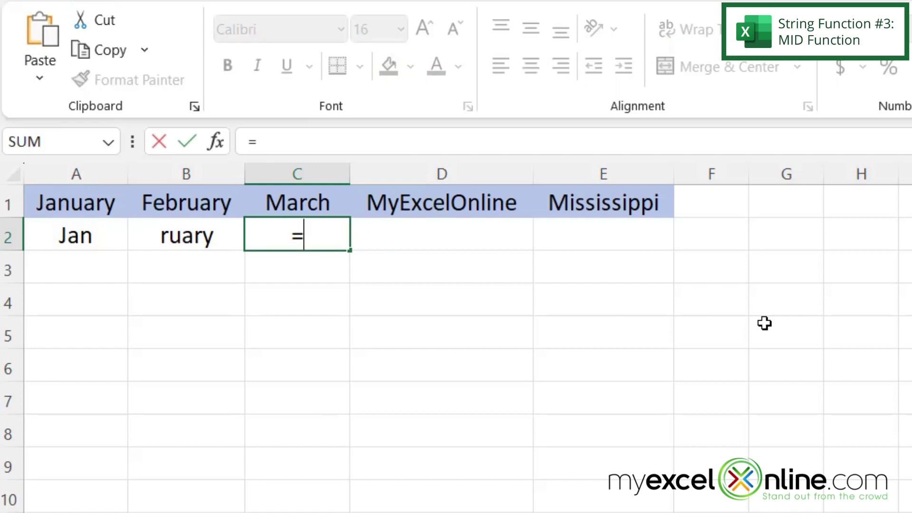
text(mid)
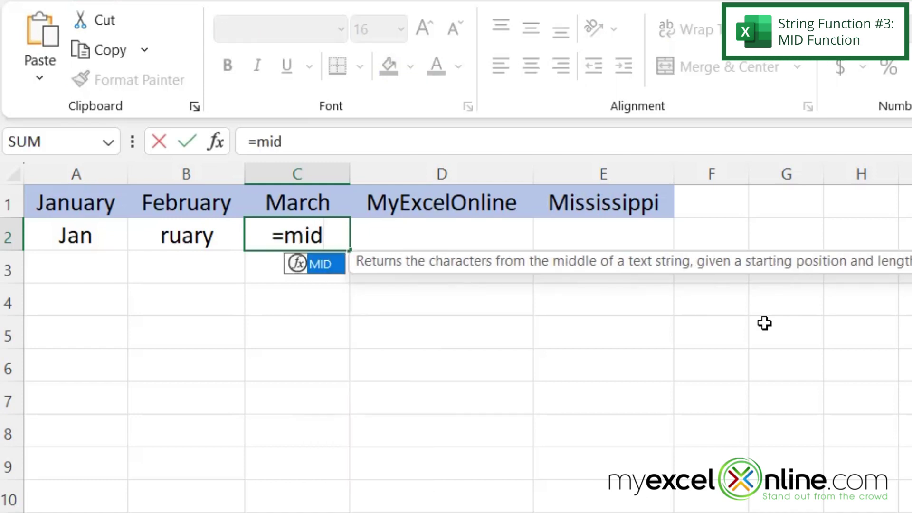
text(()
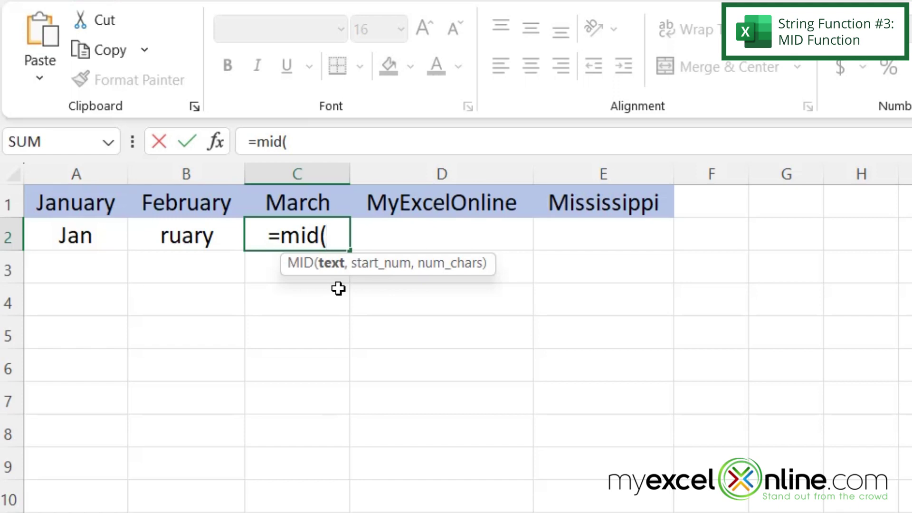
click(289, 198)
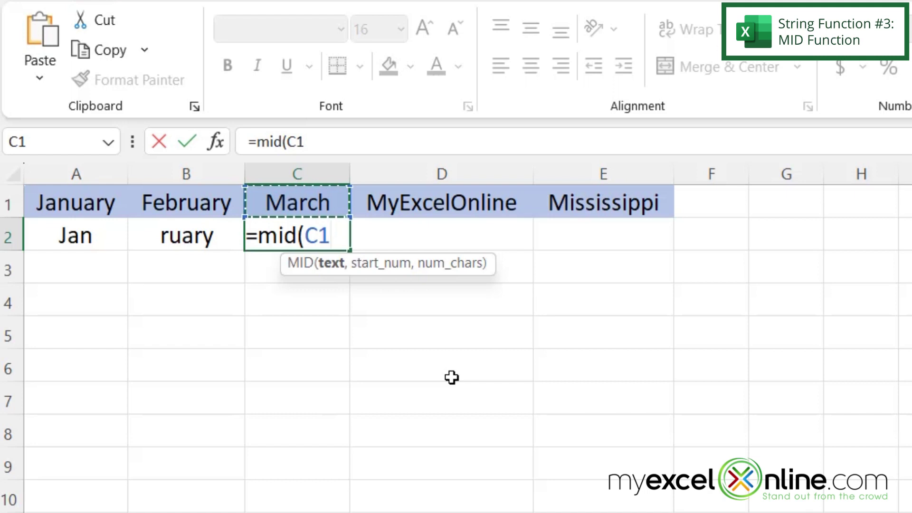
text(,)
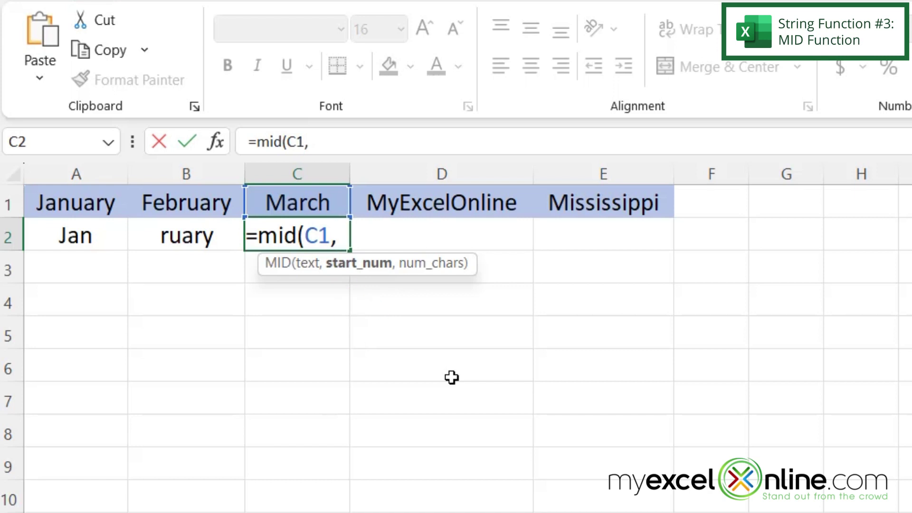
text(2)
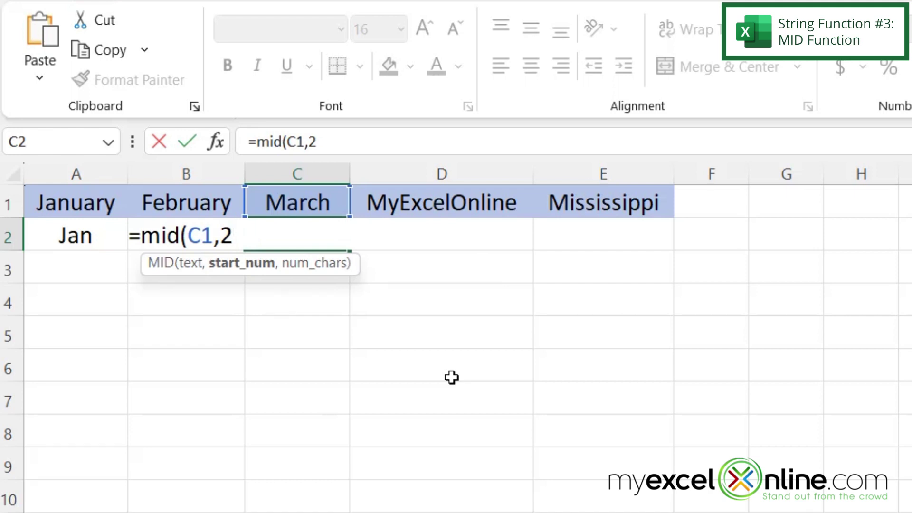
text(,)
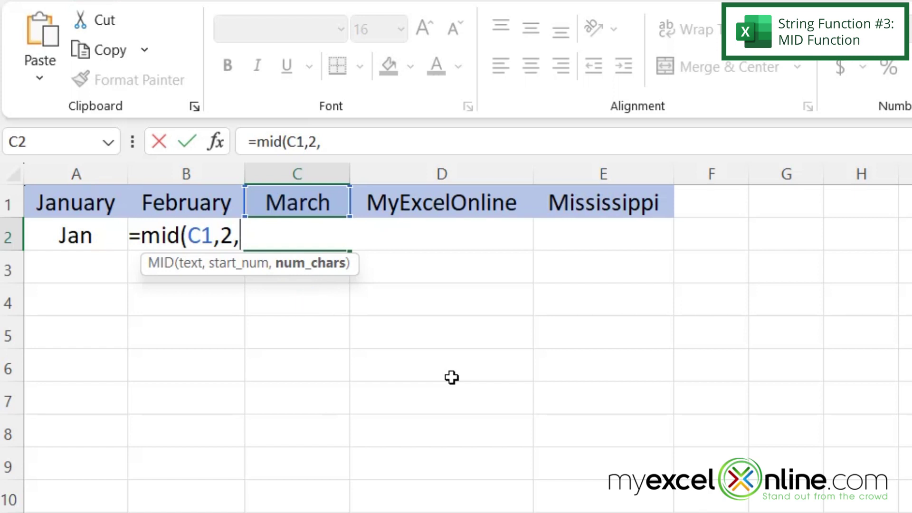
text(3))
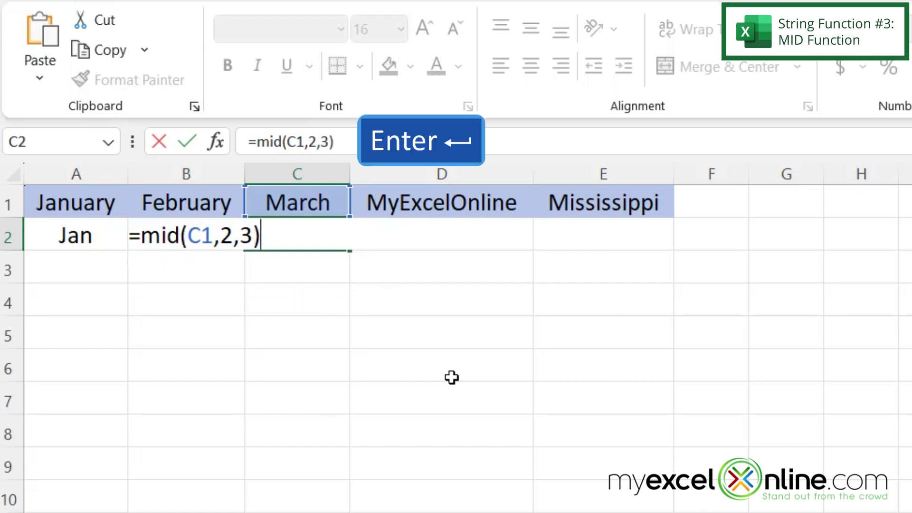
key(Return)
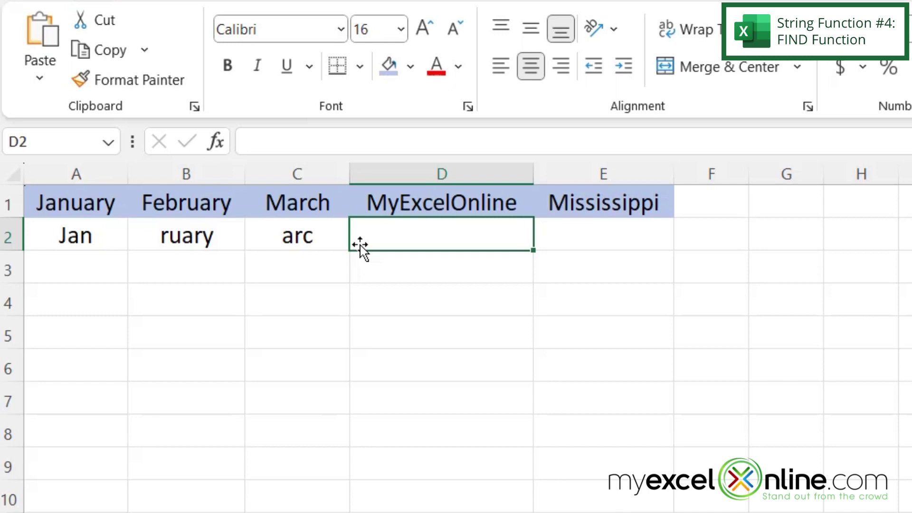
Step: Enter =FIND("Excel",D1) in D2 so it returns 3 for MyExcelOnline
text(=)
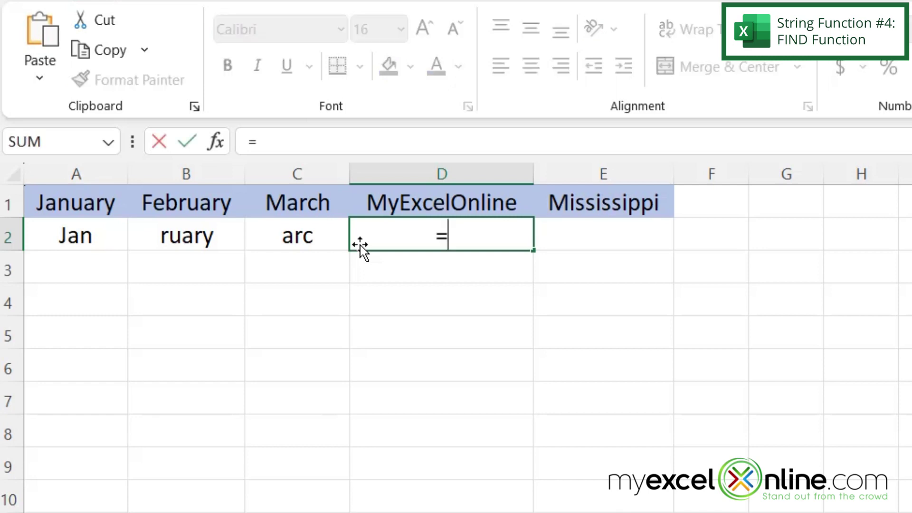
text(find)
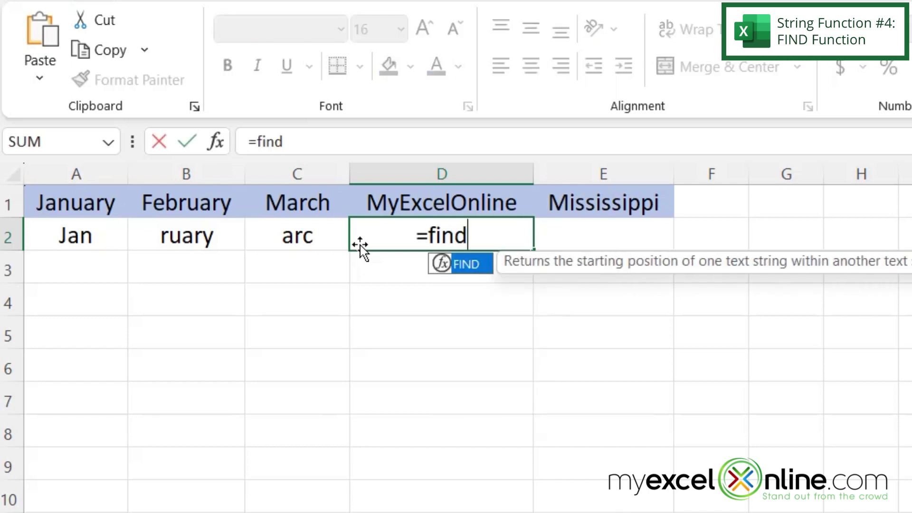
text(()
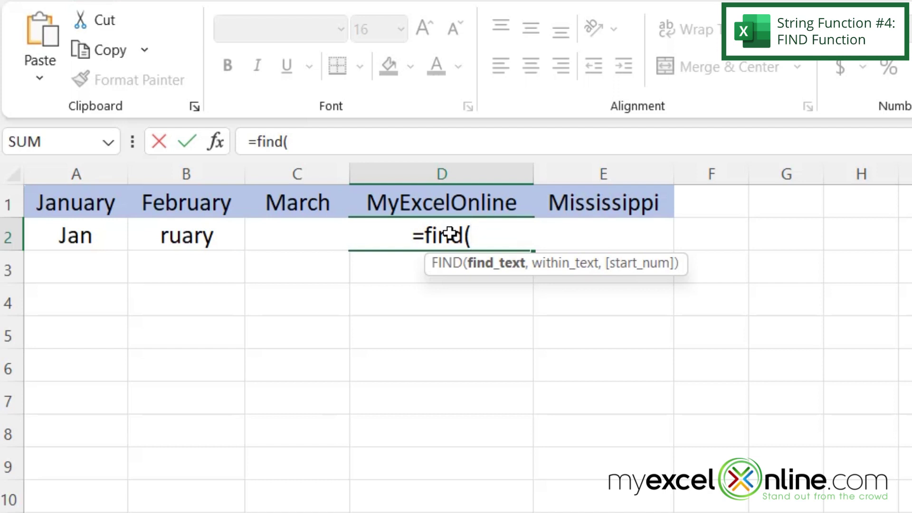
text(")
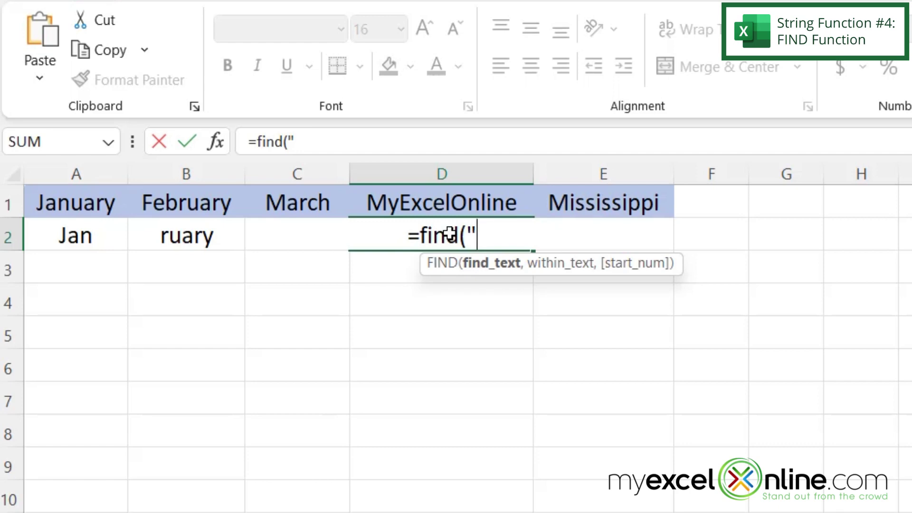
text(Excel")
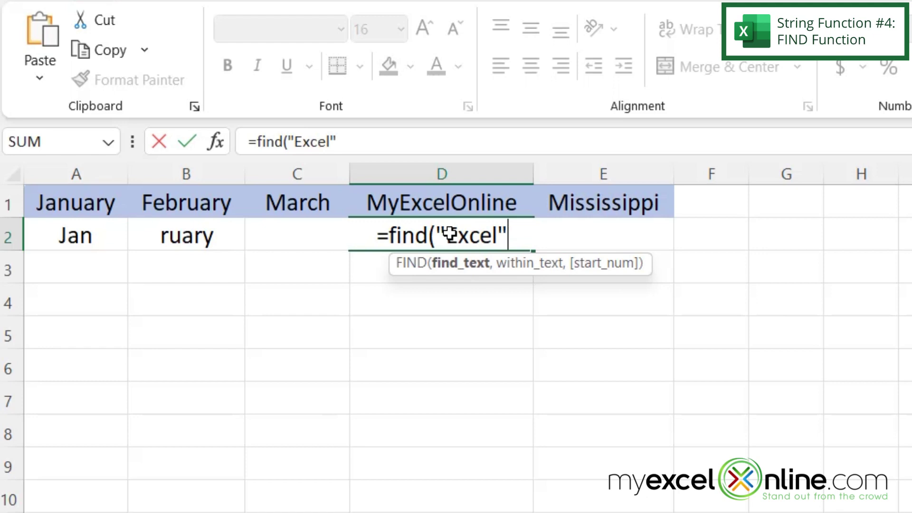
text(,)
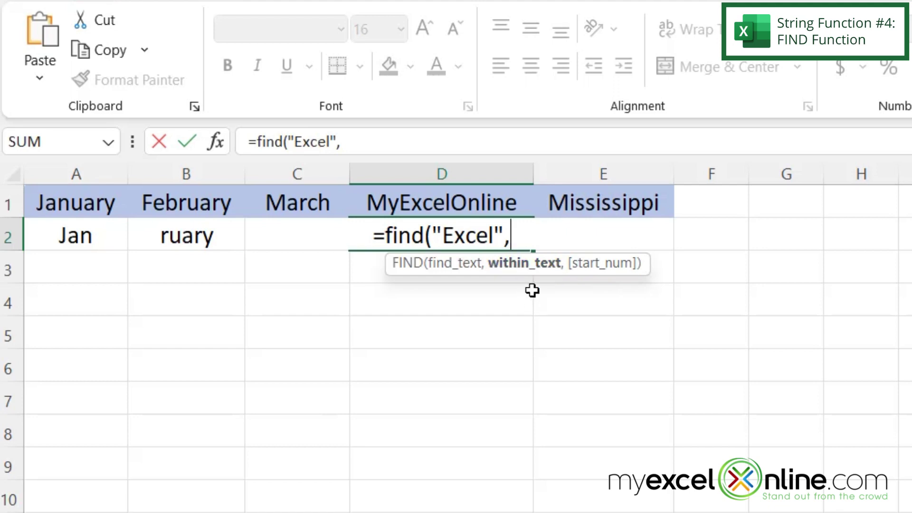
click(417, 203)
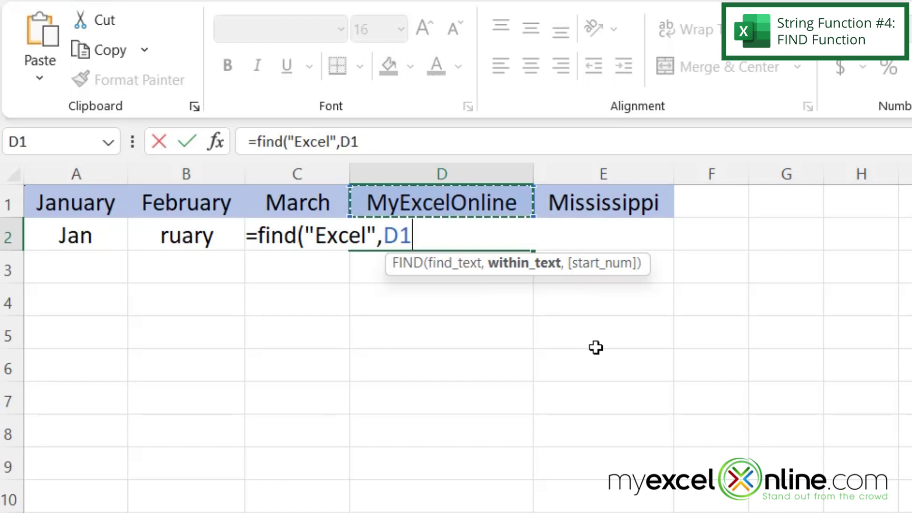
text())
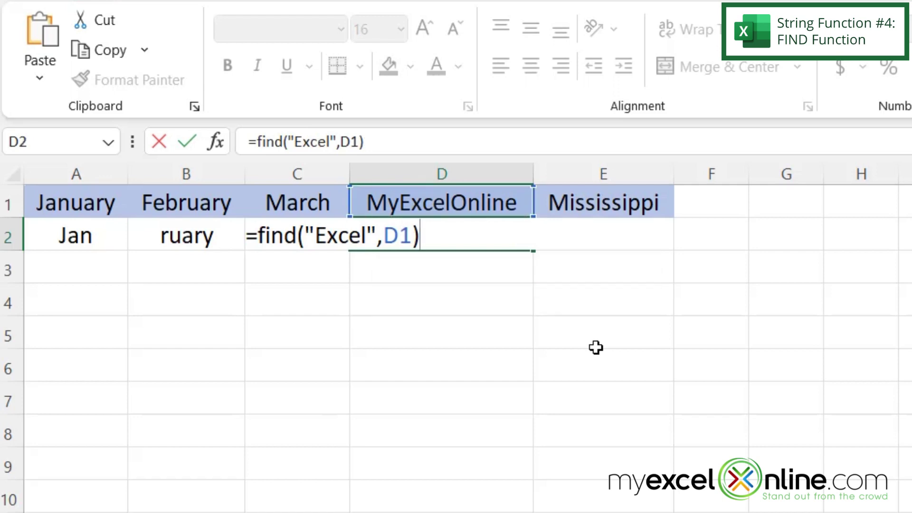
key(Return)
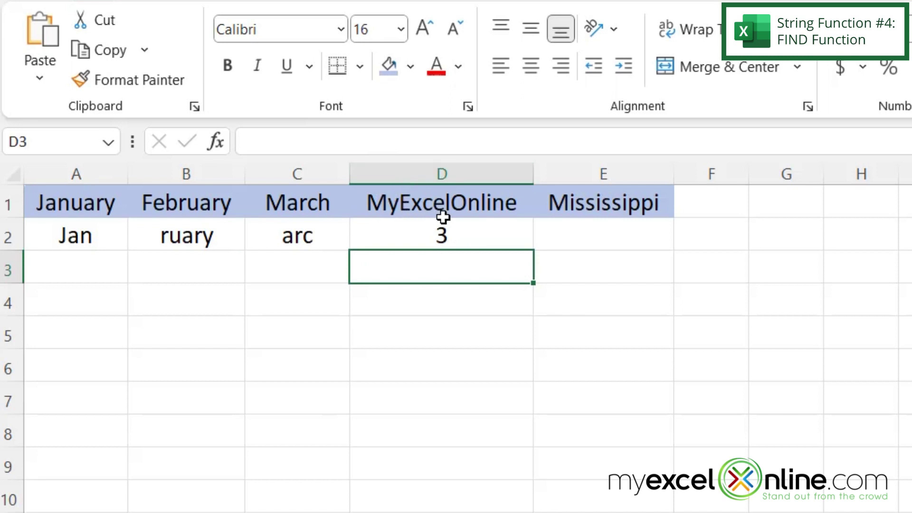
click(442, 235)
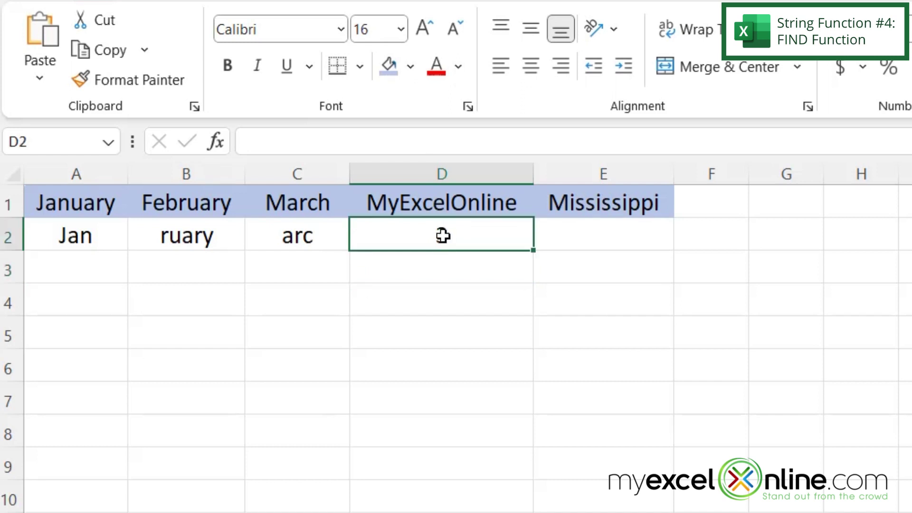
click(310, 143)
key(BackSpace)
text(excel",D1))
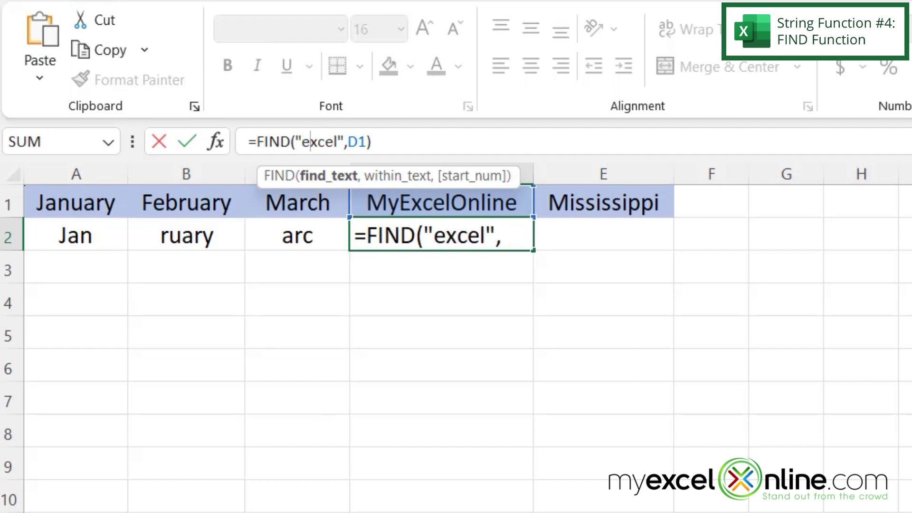
key(Return)
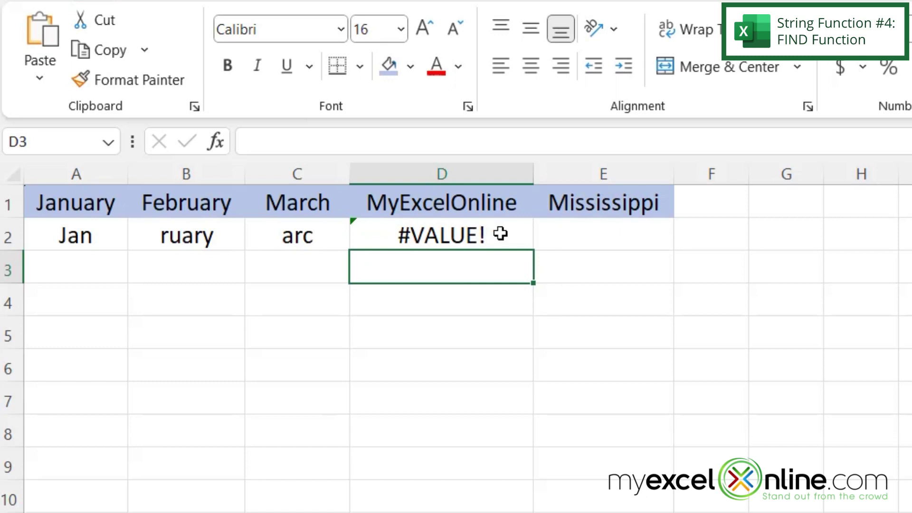
click(500, 233)
click(311, 142)
key(BackSpace)
text(E)
key(Return)
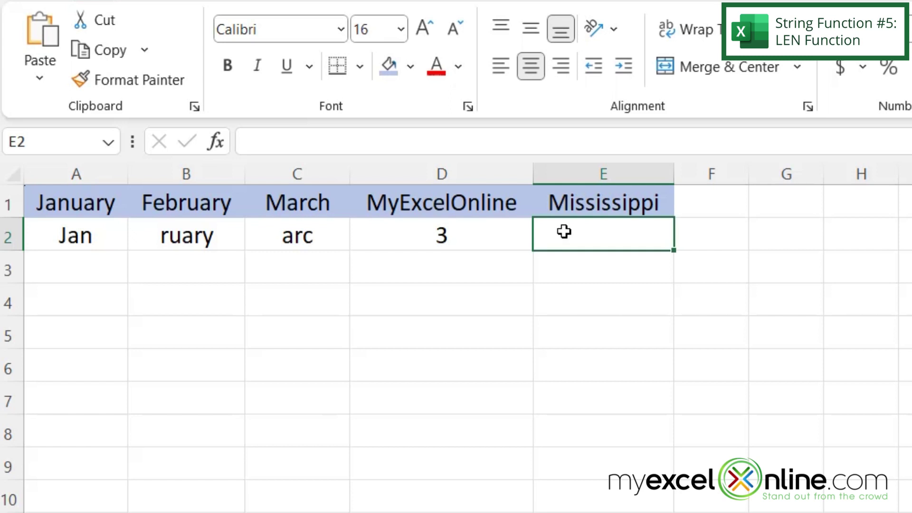
Step: Enter =LEN(E1) in E2 so it returns 11 for Mississippi
text(=l)
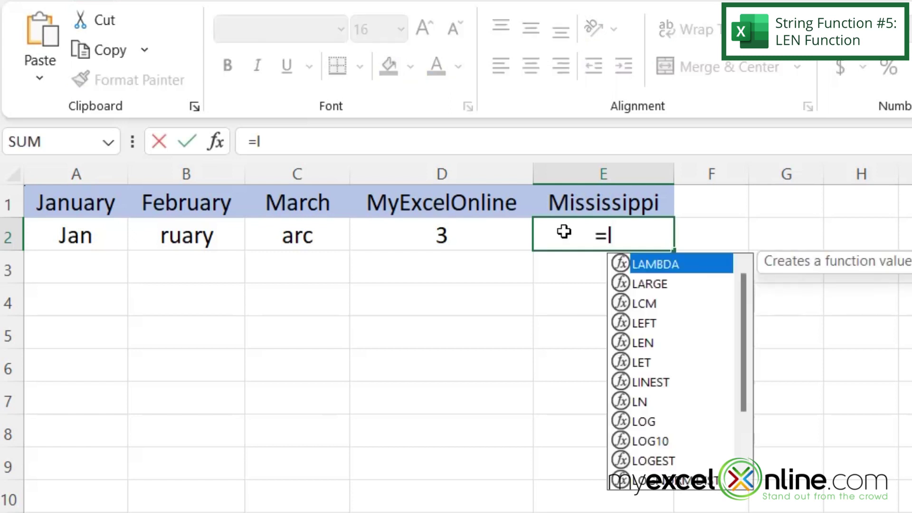
text(en()
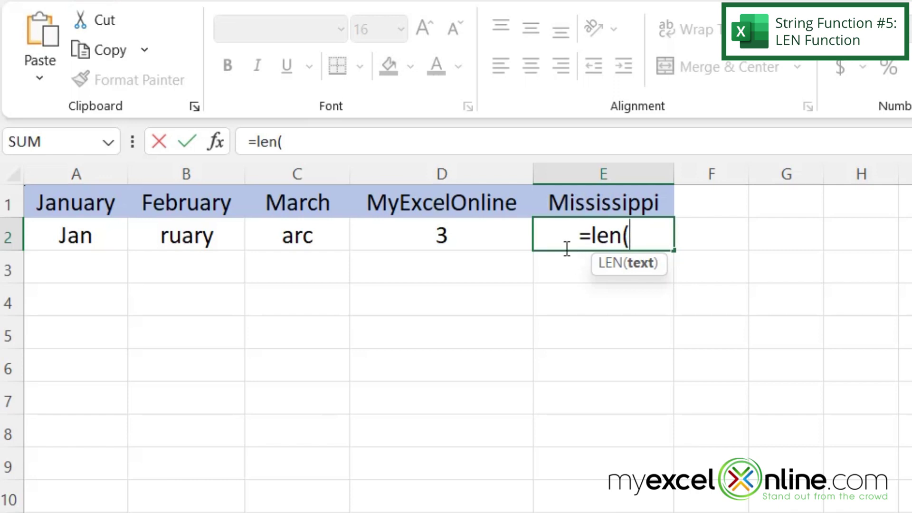
click(601, 199)
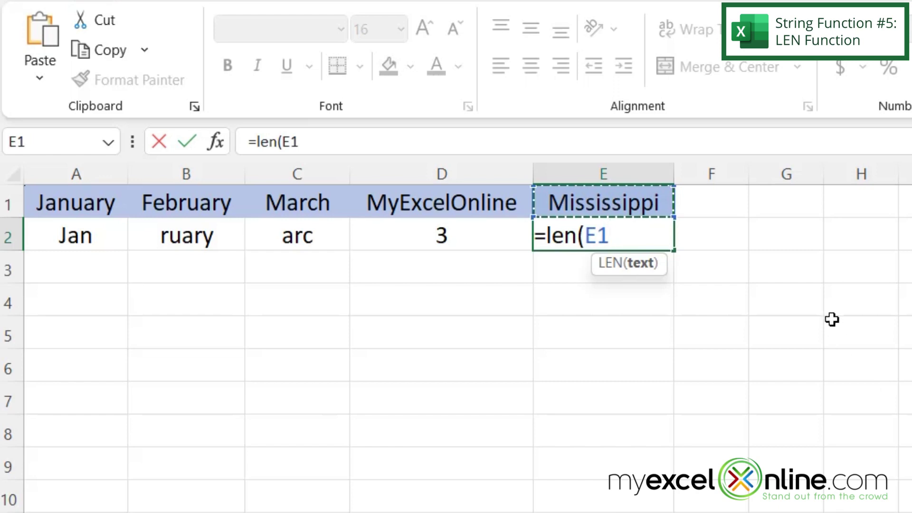
text())
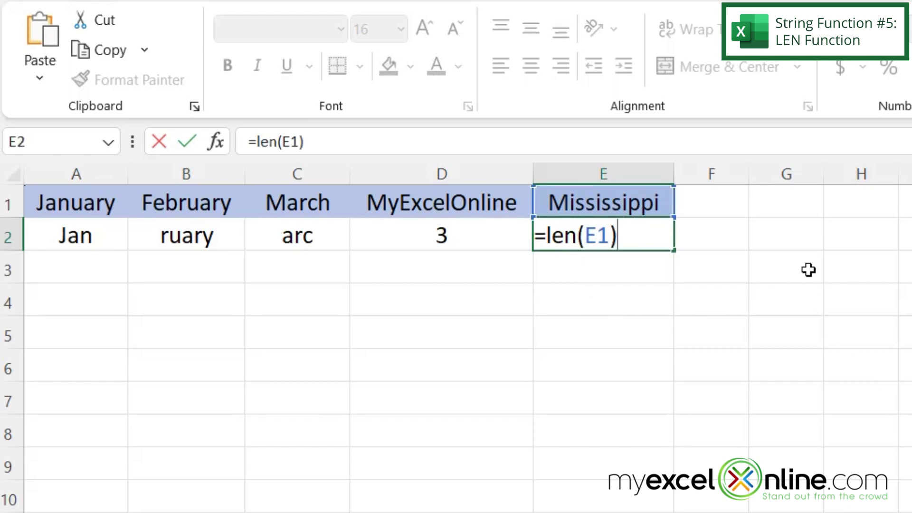
key(Return)
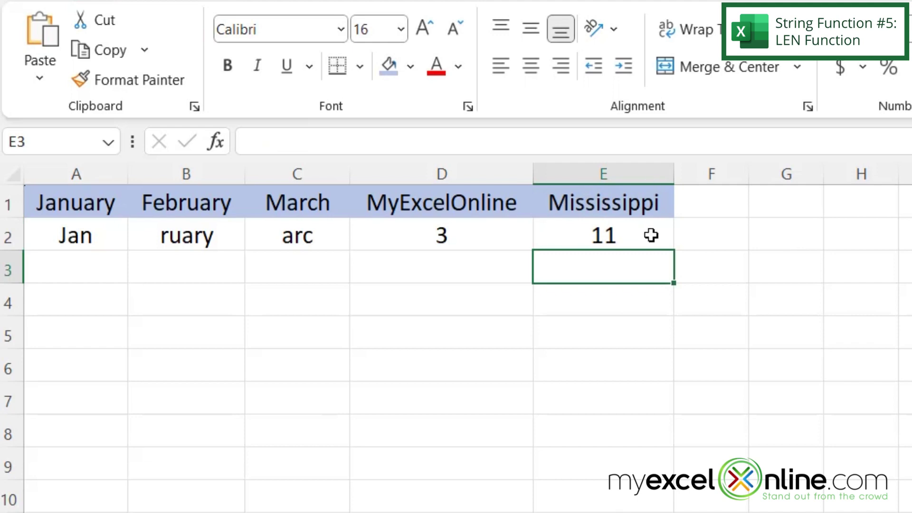